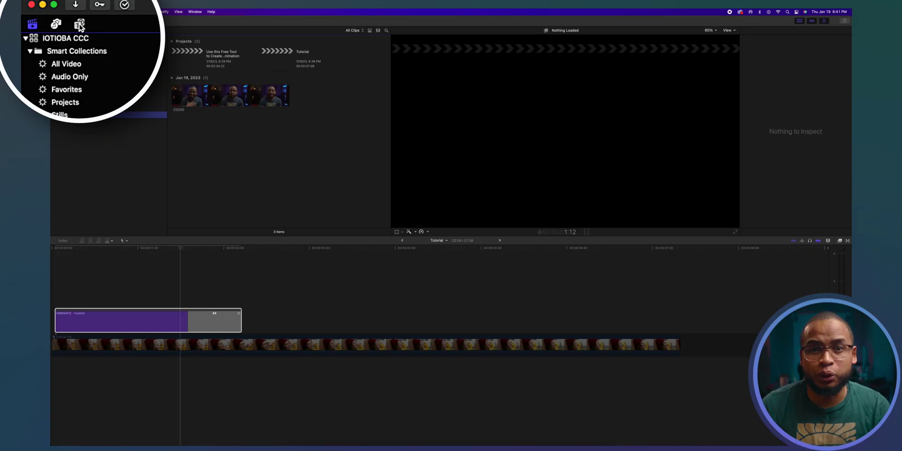
Connect the Custom title from the Titles browser above the footage and show its text settings.
{"action": "left_click", "coordinate": [78, 24]}
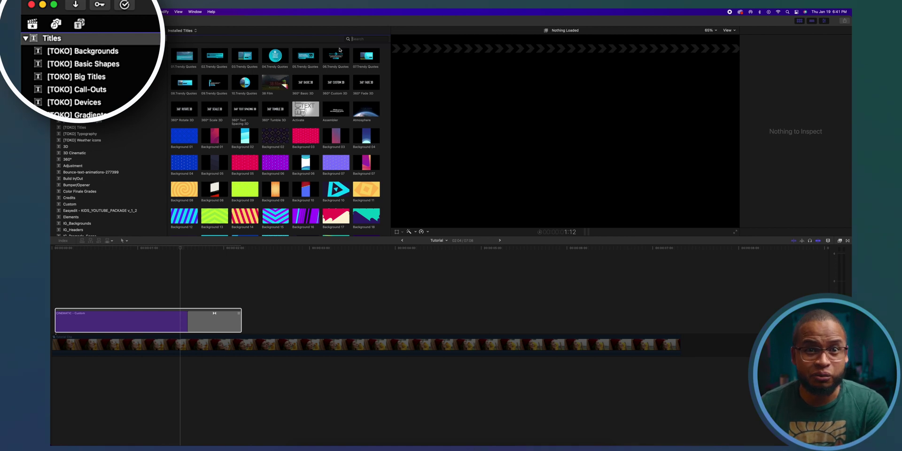
{"action": "left_click", "coordinate": [352, 39]}
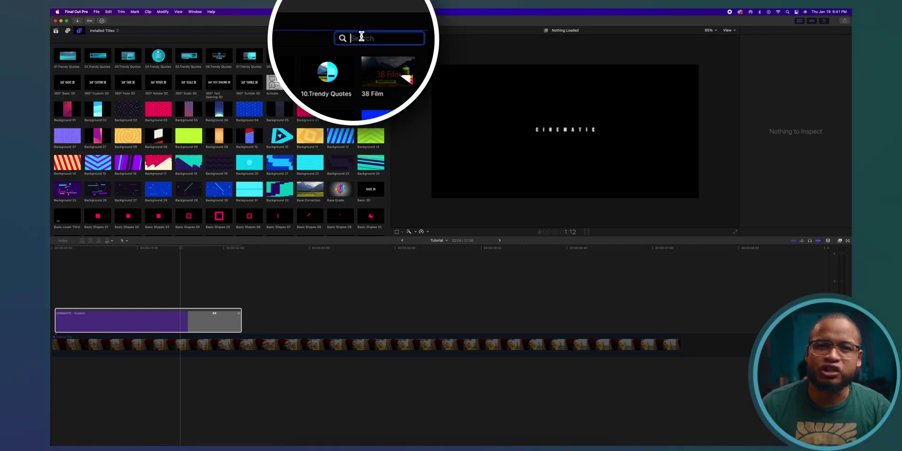
{"action": "type", "text": "cus"}
{"action": "left_click", "coordinate": [79, 30]}
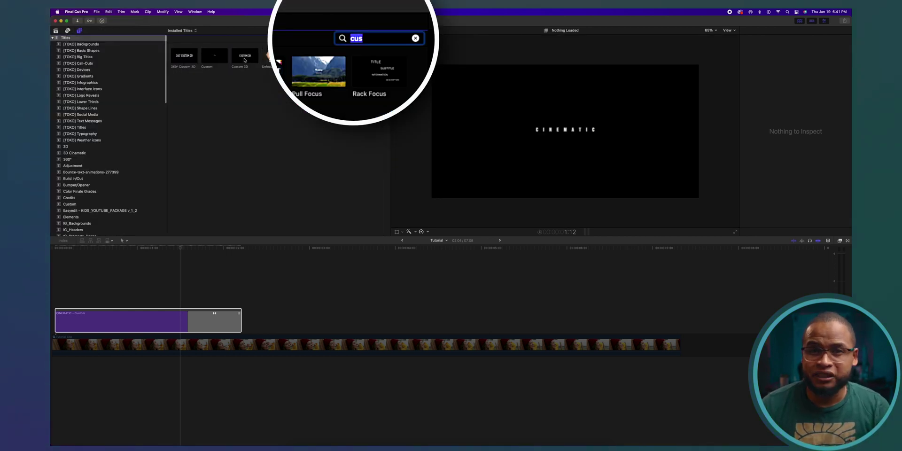
{"action": "left_click", "coordinate": [213, 54]}
{"action": "key", "text": "q"}
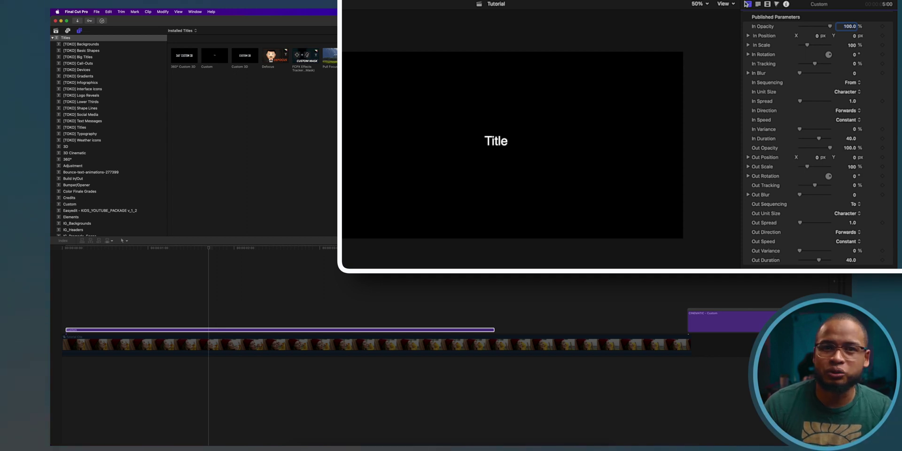
{"action": "left_click", "coordinate": [759, 6]}
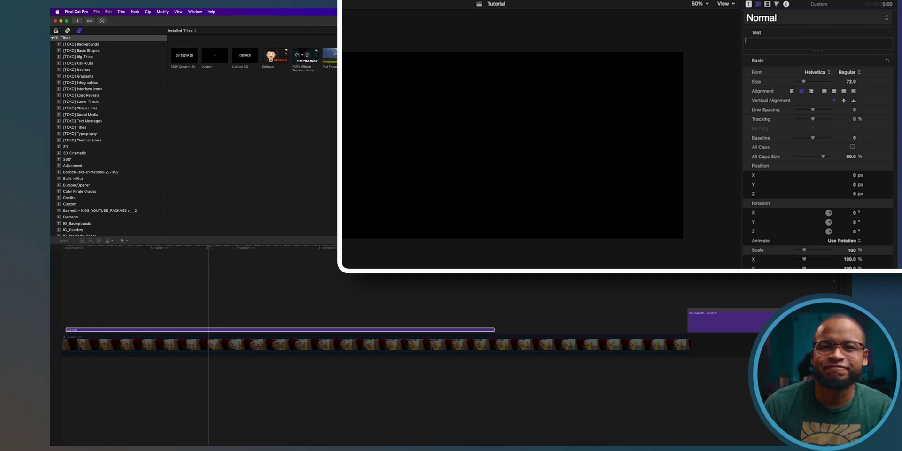
Change the title text to CINEMATIC with font size 40 and 70% letter tracking.
{"action": "type", "text": "CINEMA"}
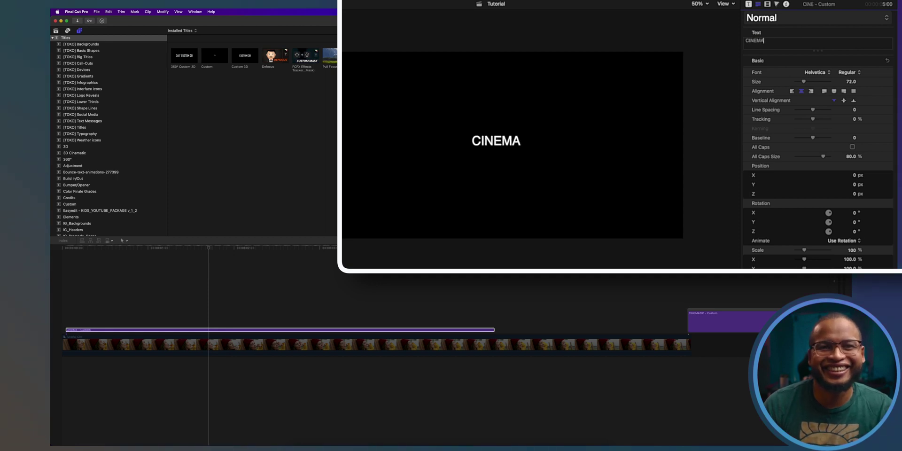
{"action": "type", "text": "TIC"}
{"action": "left_click_drag", "start_coordinate": [805, 83], "coordinate": [804, 83]}
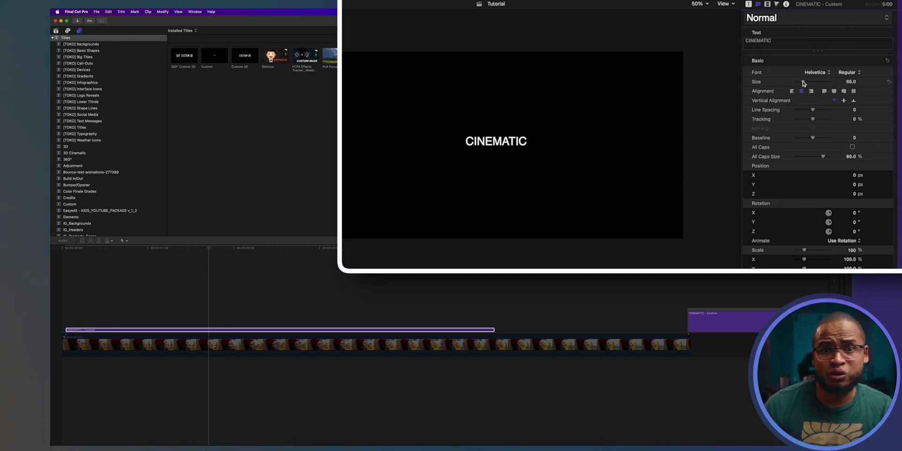
{"action": "key", "text": "Return"}
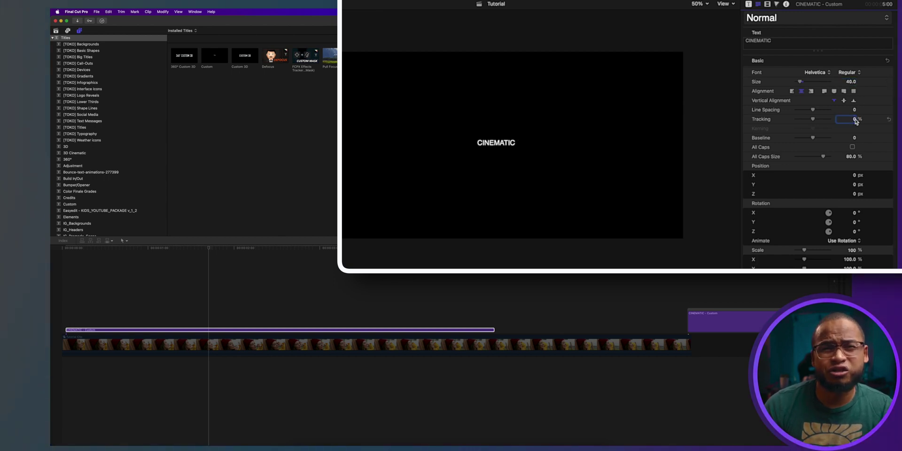
{"action": "type", "text": "70"}
{"action": "key", "text": "Return"}
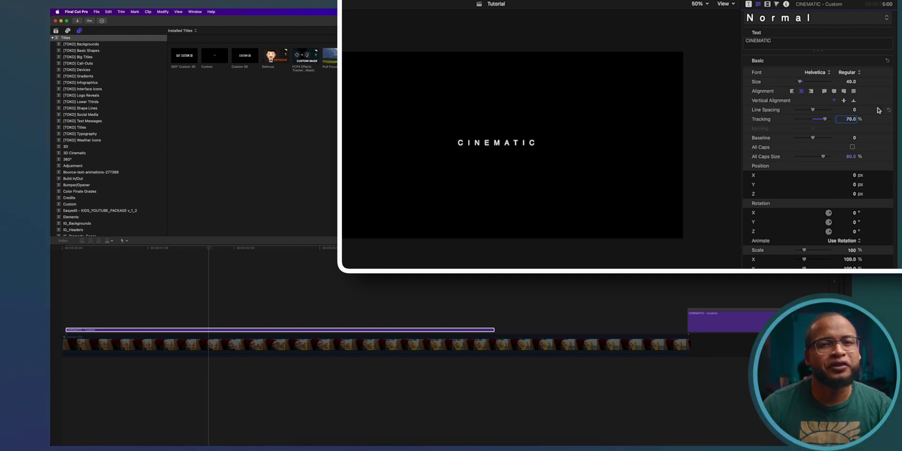
{"action": "left_click", "coordinate": [749, 4]}
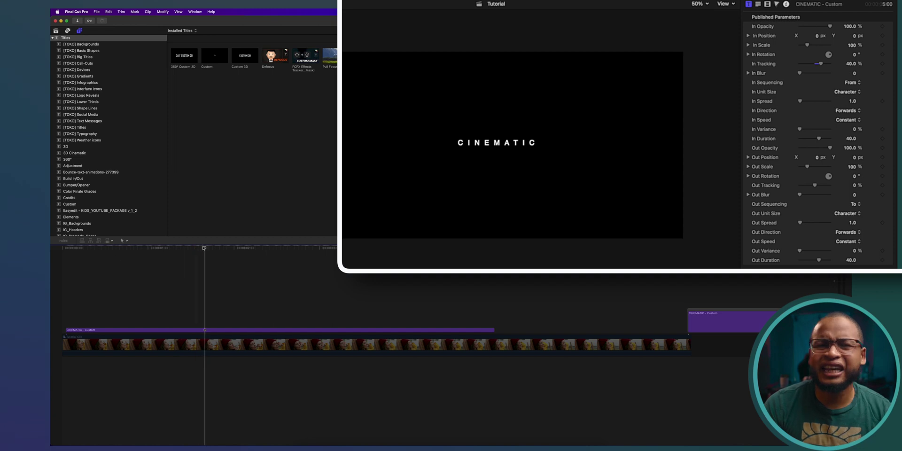
Set the title's In Direction to Center to Ends and preview the entrance.
{"action": "mouse_move", "coordinate": [205, 249]}
{"action": "left_mouse_down"}
{"action": "mouse_move", "coordinate": [66, 248]}
{"action": "mouse_move", "coordinate": [194, 255]}
{"action": "left_mouse_up"}
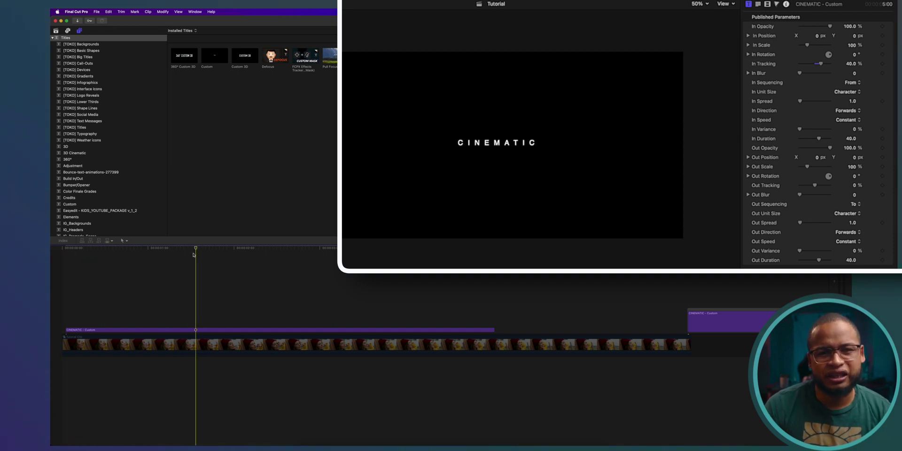
{"action": "left_click", "coordinate": [201, 330]}
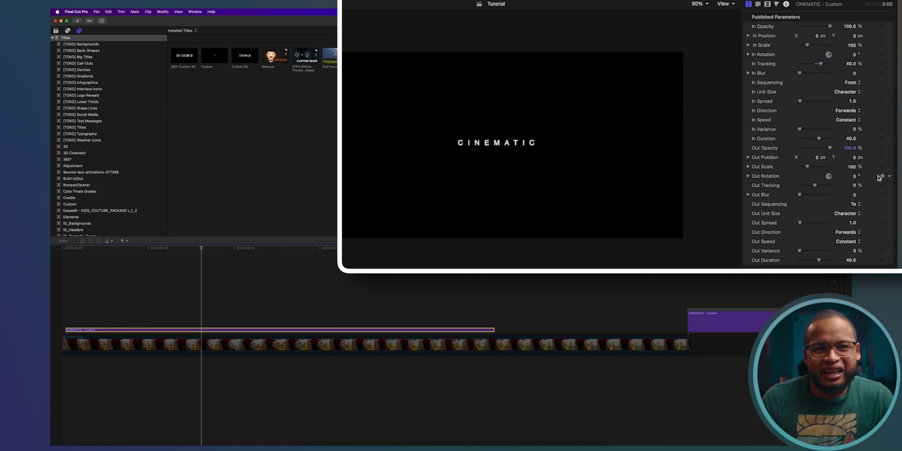
{"action": "left_click", "coordinate": [859, 113]}
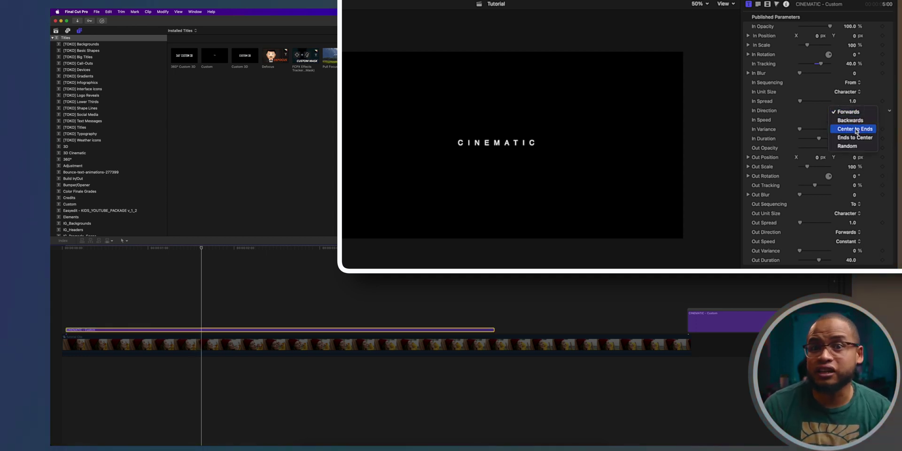
{"action": "left_click", "coordinate": [855, 129]}
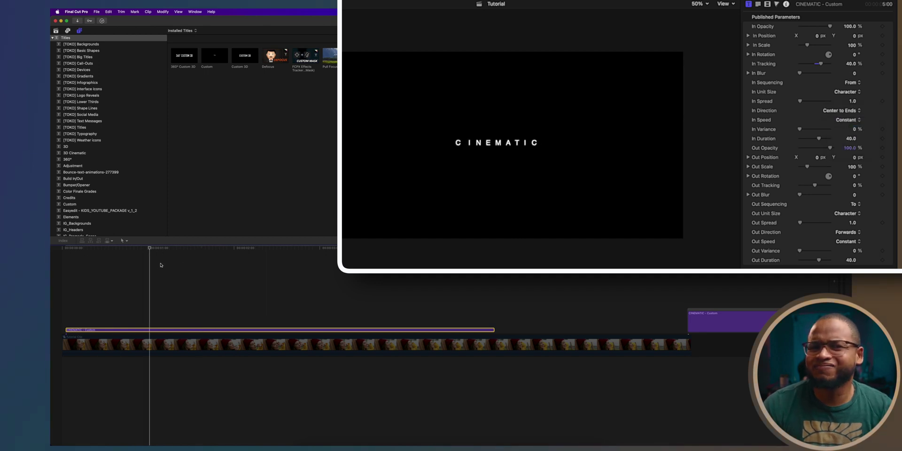
{"action": "key", "text": "space"}
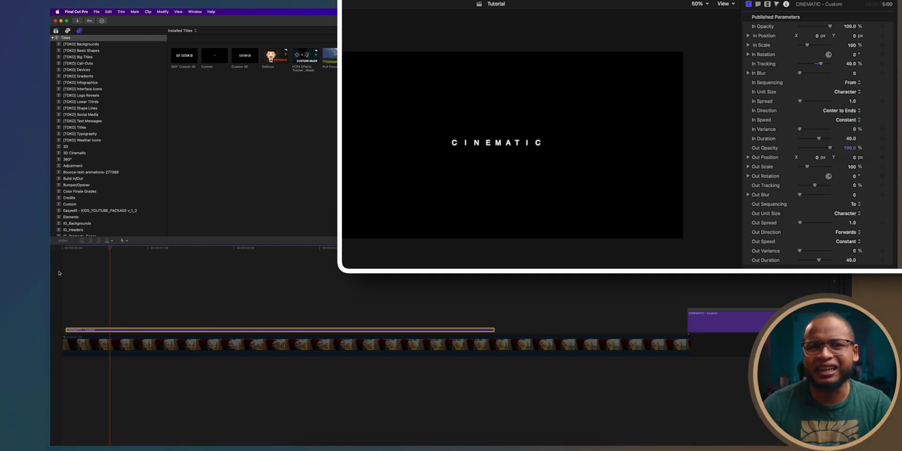
{"action": "key", "text": "space"}
Set In Sequencing to To and play back the revised entrance.
{"action": "left_click", "coordinate": [853, 82]}
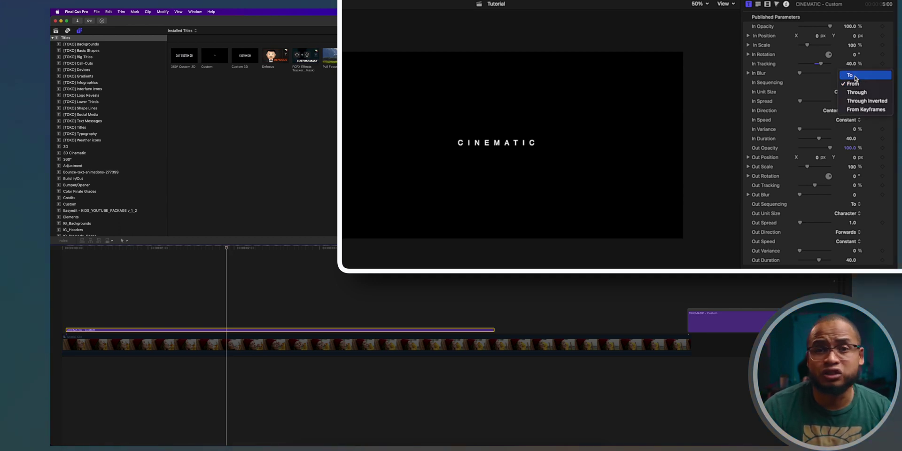
{"action": "left_click", "coordinate": [855, 76]}
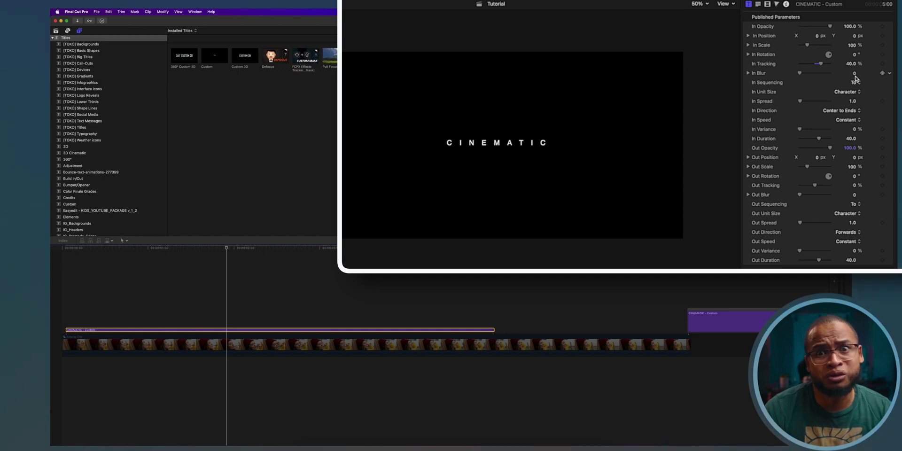
{"action": "left_click_drag", "start_coordinate": [142, 265], "coordinate": [55, 269]}
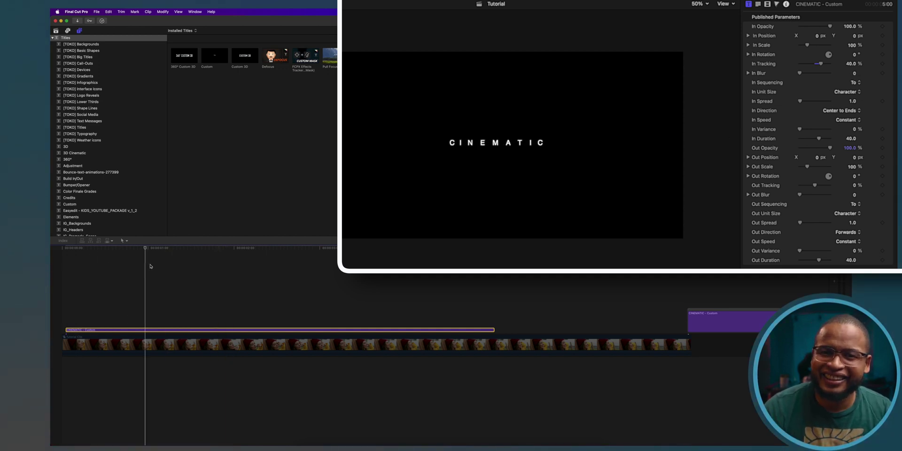
{"action": "key", "text": "space"}
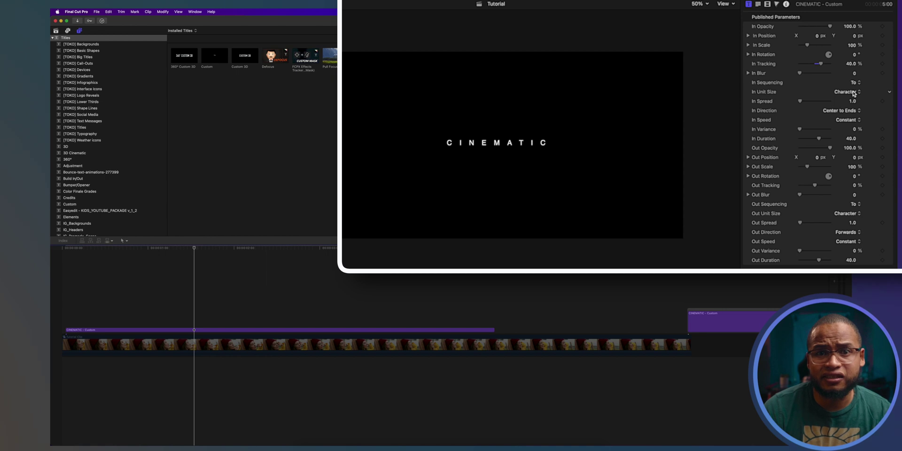
Try the Word option for In Unit Size and replay the animation from the start.
{"action": "left_click", "coordinate": [853, 93]}
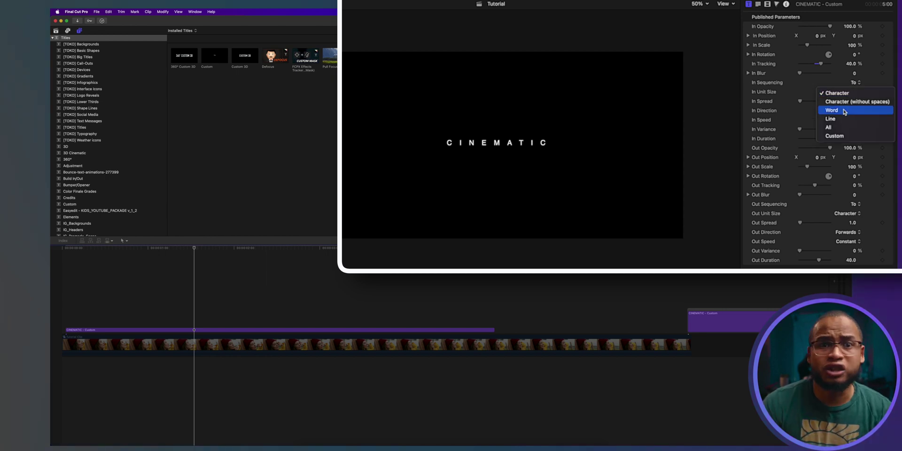
{"action": "left_click", "coordinate": [845, 109]}
{"action": "key", "text": "Home"}
{"action": "key", "text": "space"}
{"action": "left_click", "coordinate": [54, 278]}
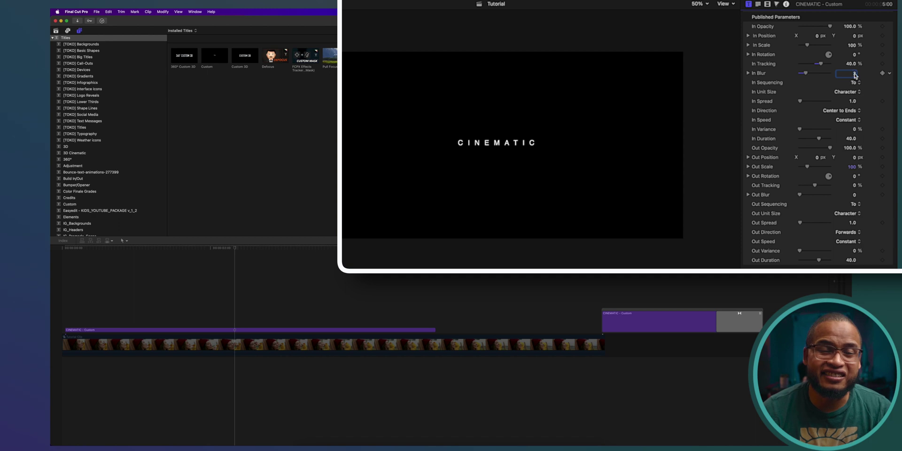
Set the entrance In Speed to Ease Both and preview the animation from the start.
{"action": "left_click", "coordinate": [854, 123]}
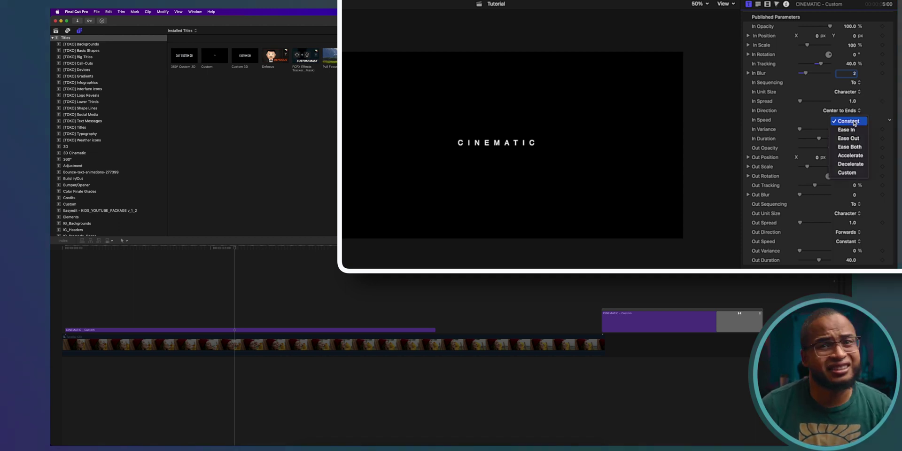
{"action": "left_click", "coordinate": [854, 147]}
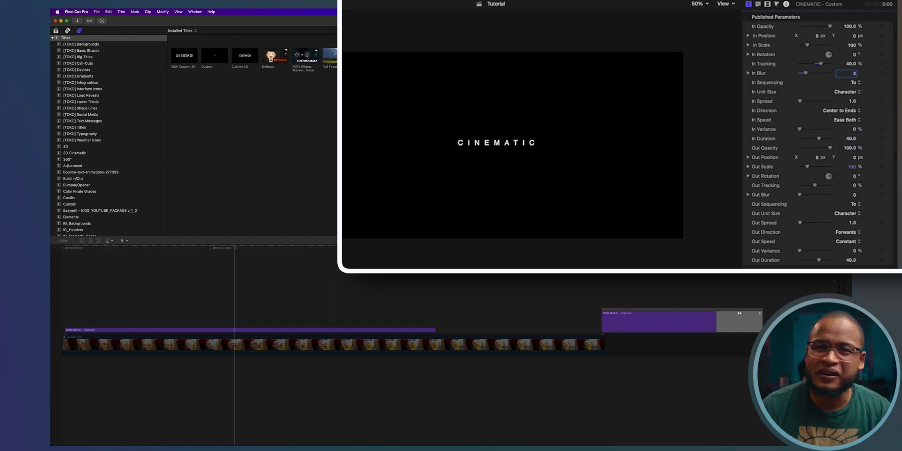
{"action": "left_click", "coordinate": [61, 274]}
{"action": "key", "text": "space"}
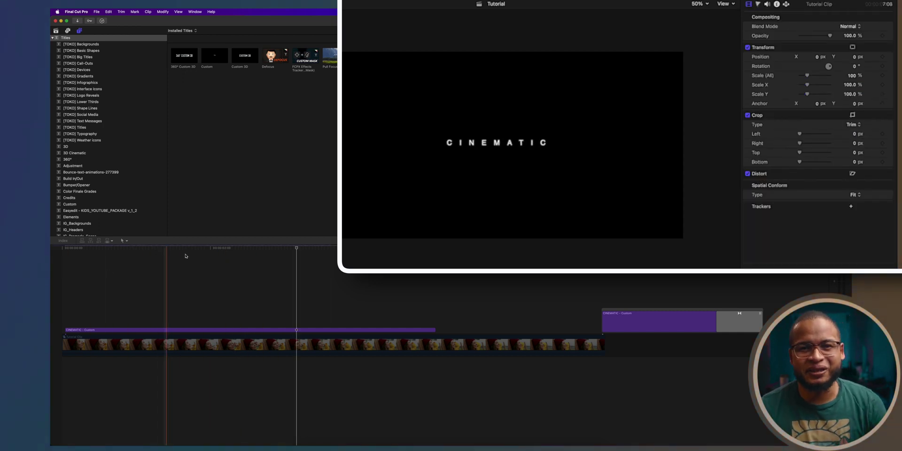
{"action": "key", "text": "space"}
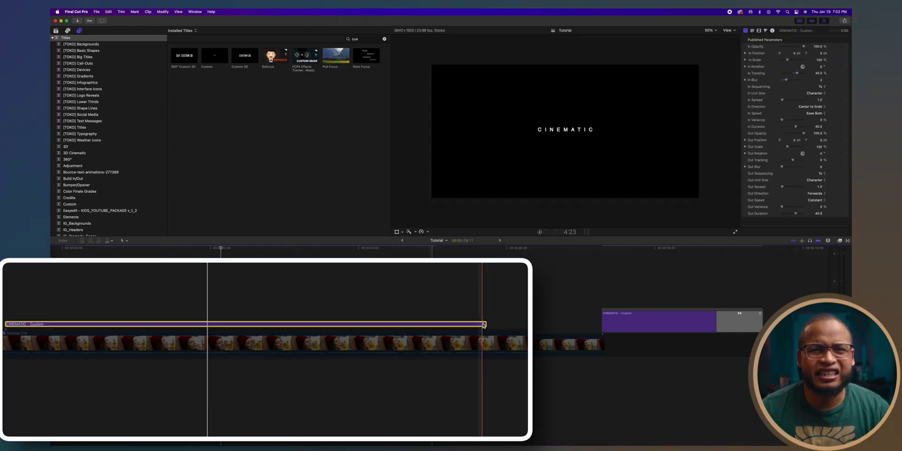
Trim the CINEMATIC title's end back to about 02:03 in the timeline.
{"action": "left_click_drag", "start_coordinate": [487, 324], "coordinate": [210, 330]}
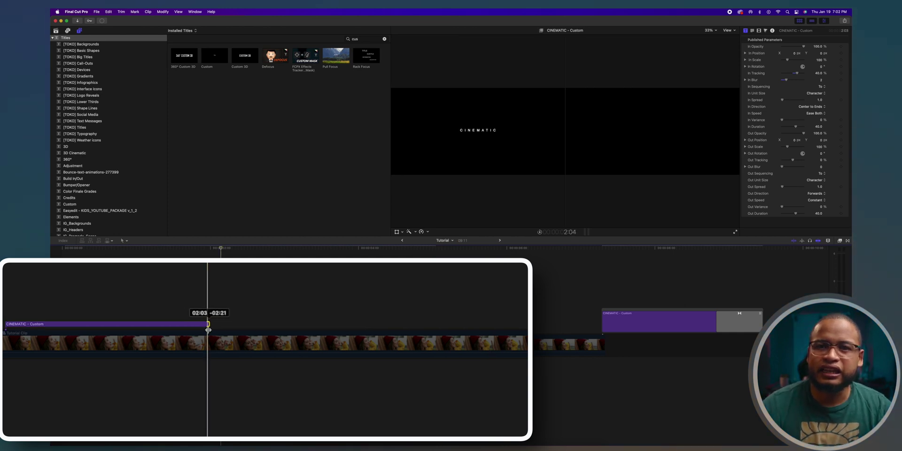
{"action": "left_click_drag", "start_coordinate": [207, 330], "coordinate": [203, 323]}
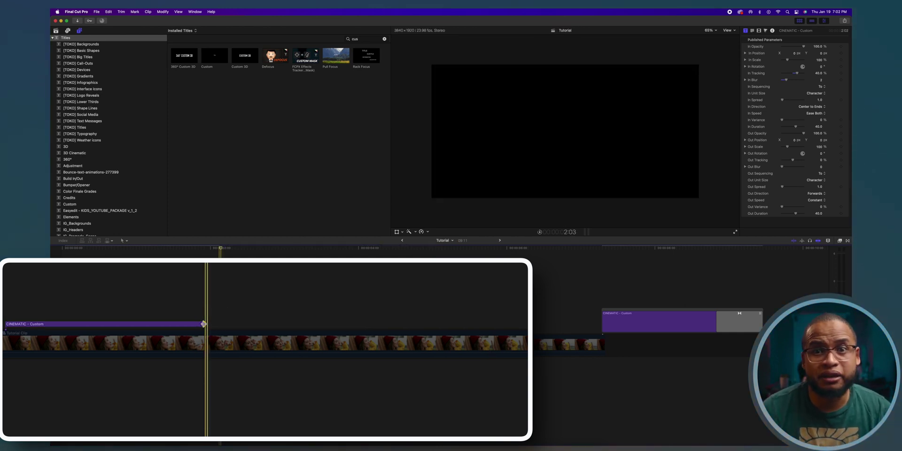